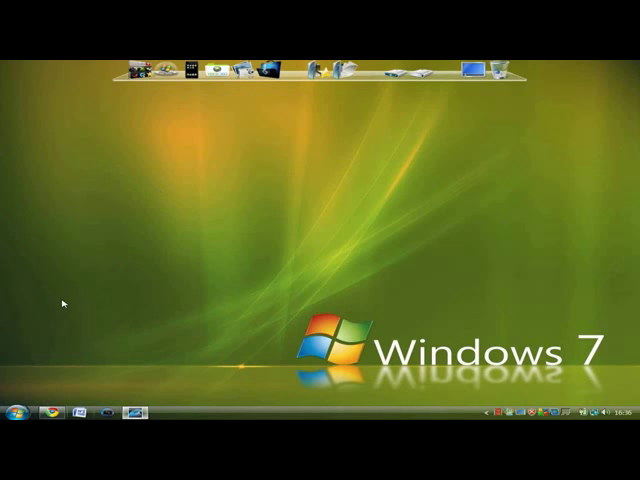
- Open the Start menu and the CopyTrans/UltraVNC launcher group, then close the group
click(16, 412)
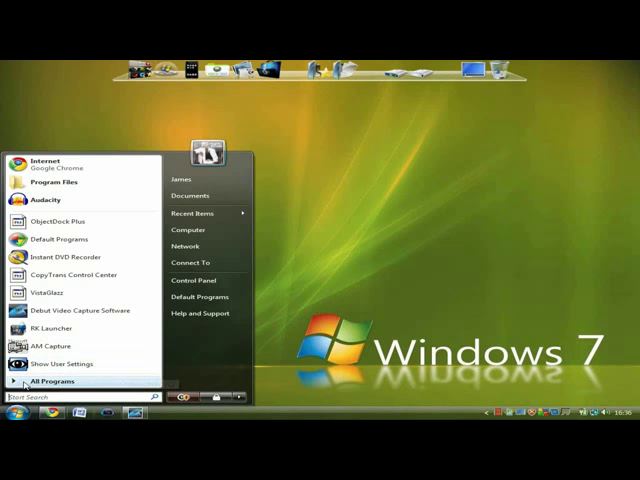
click(190, 70)
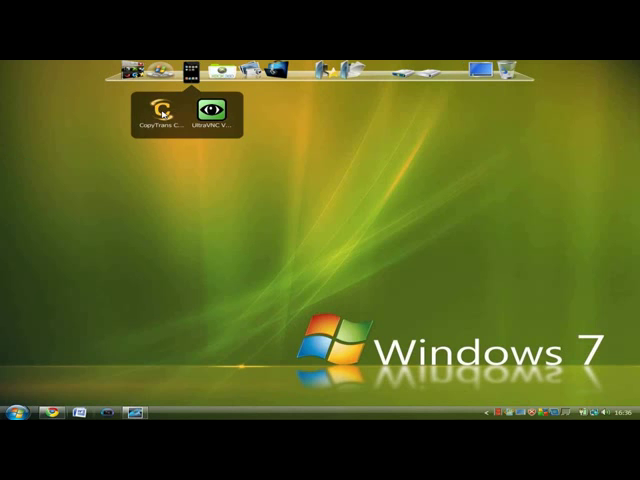
click(89, 281)
mouse_move(50, 412)
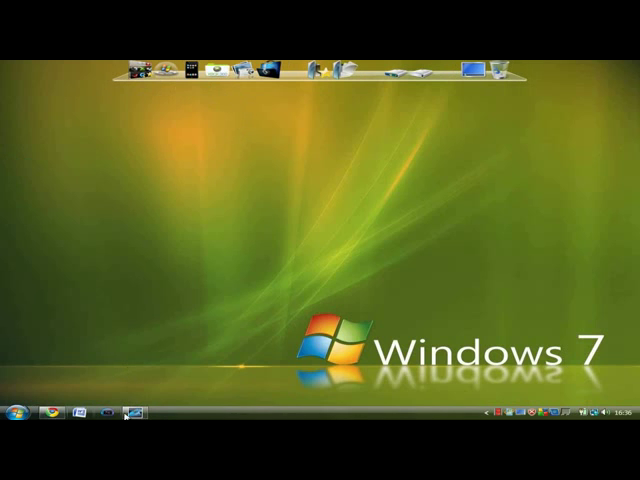
- Restore Chrome and go to the CopyTrans download page in the CopyTrans tab
click(52, 412)
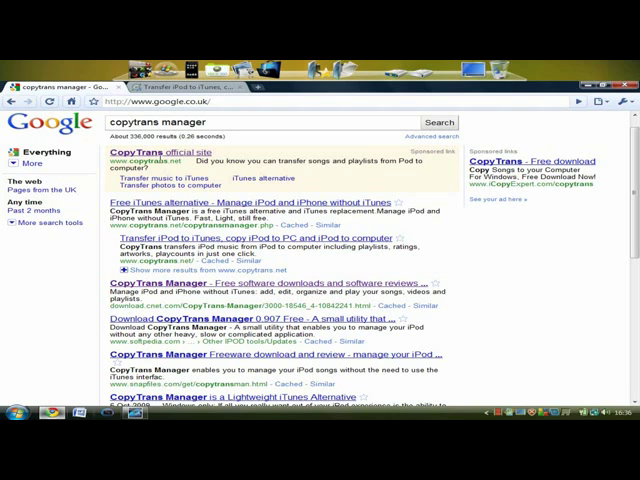
click(168, 89)
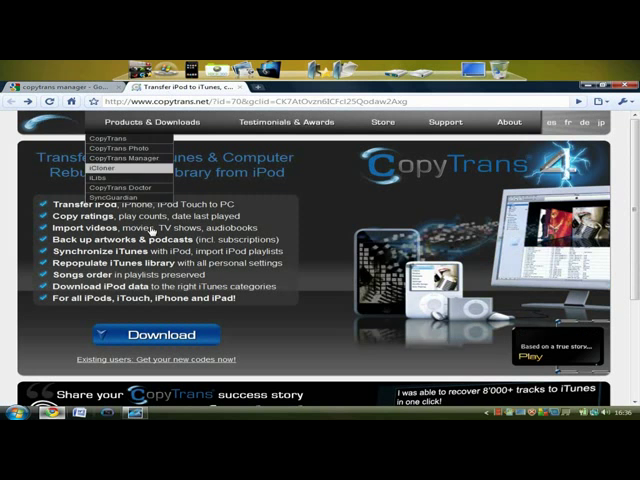
click(157, 339)
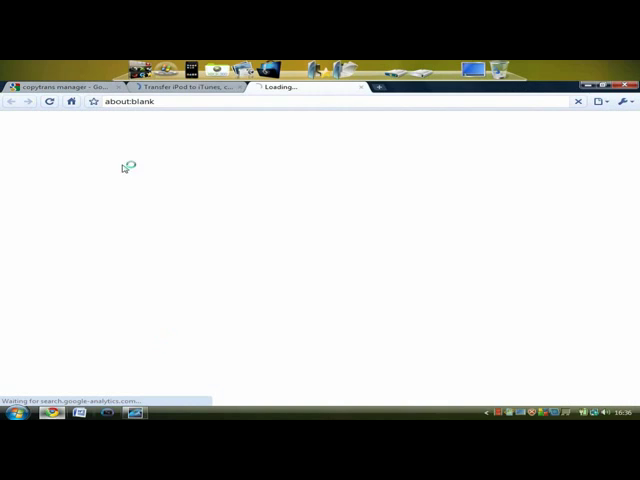
click(186, 88)
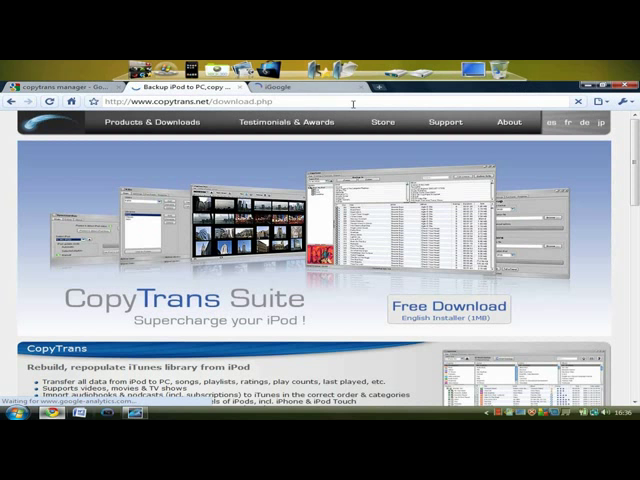
scroll(386, 117, down, 5)
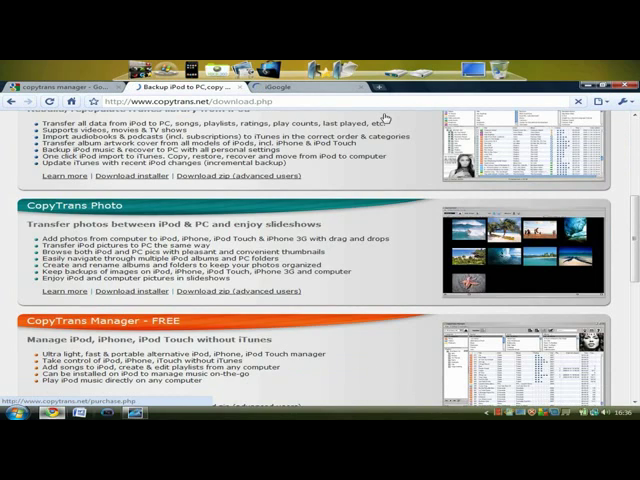
scroll(370, 110, up, 5)
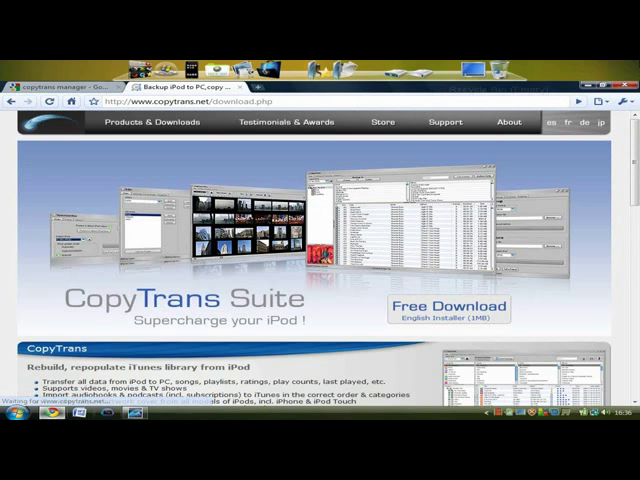
click(610, 86)
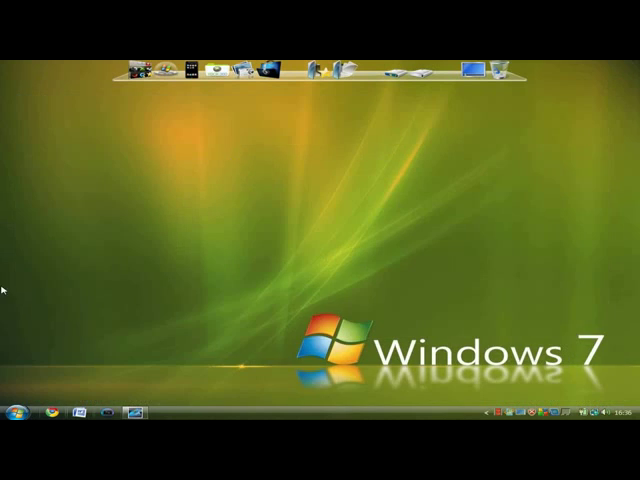
click(189, 73)
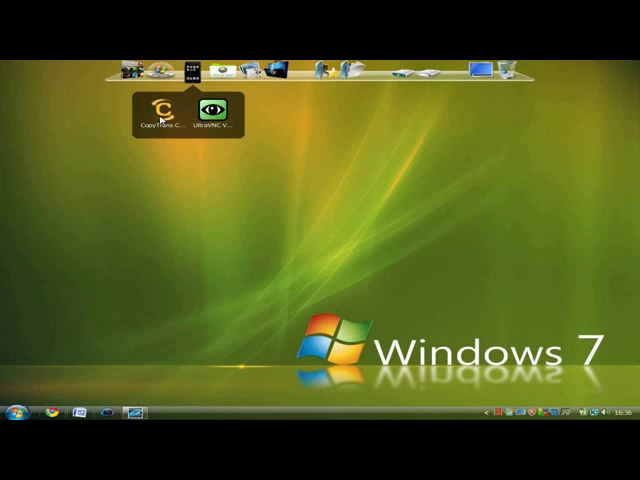
click(154, 112)
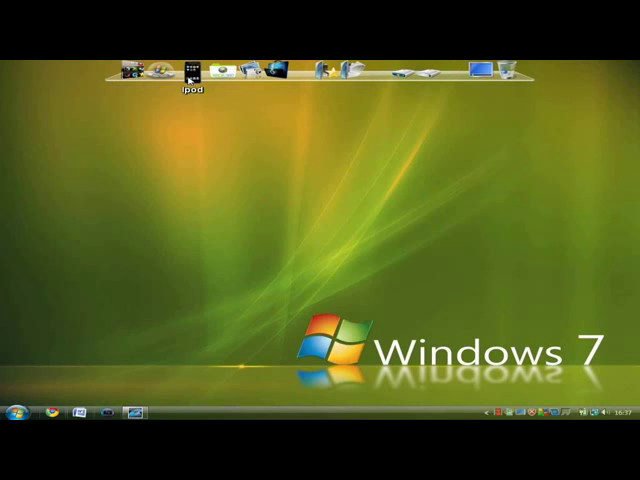
click(190, 79)
click(16, 412)
click(45, 164)
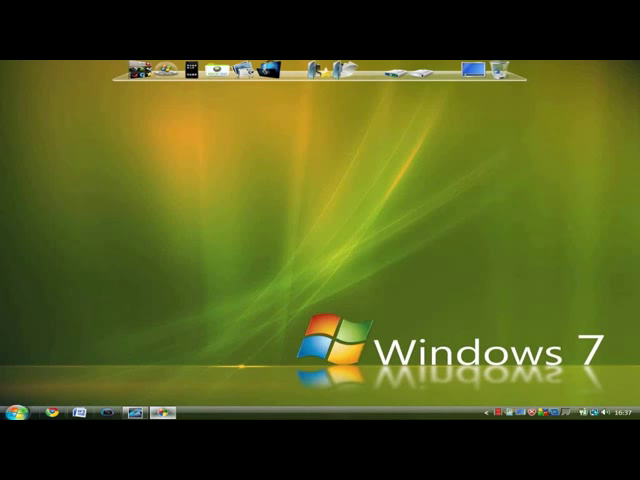
- Launch CopyTrans Control Center from the CopyTrans Suite folder and start CopyTrans Manager (Free)
click(15, 412)
click(33, 381)
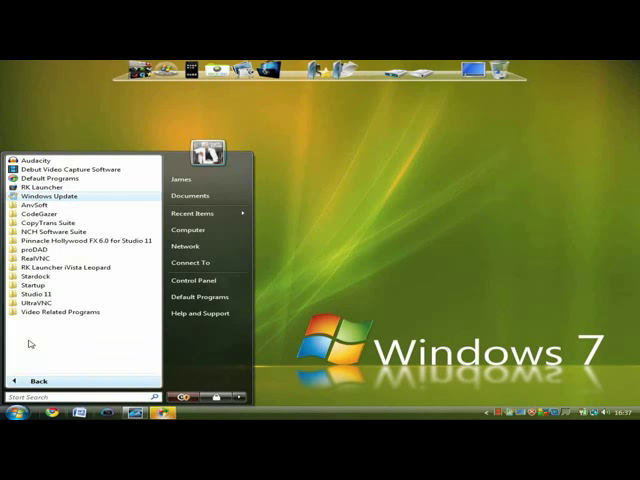
click(33, 223)
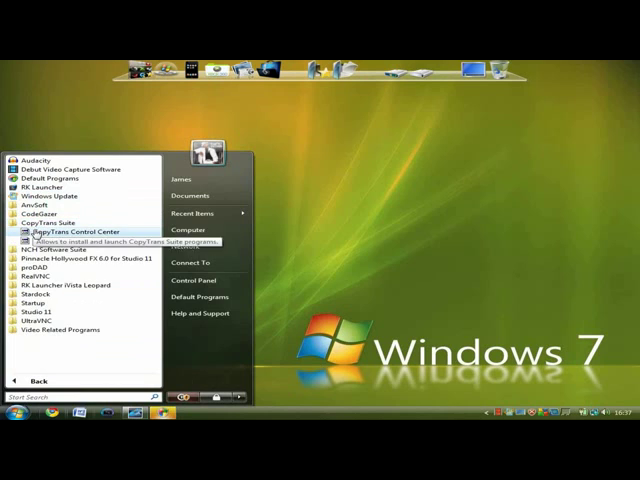
click(38, 231)
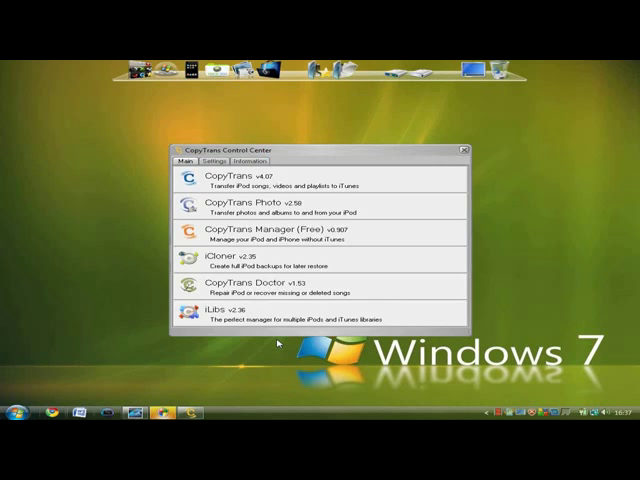
click(236, 232)
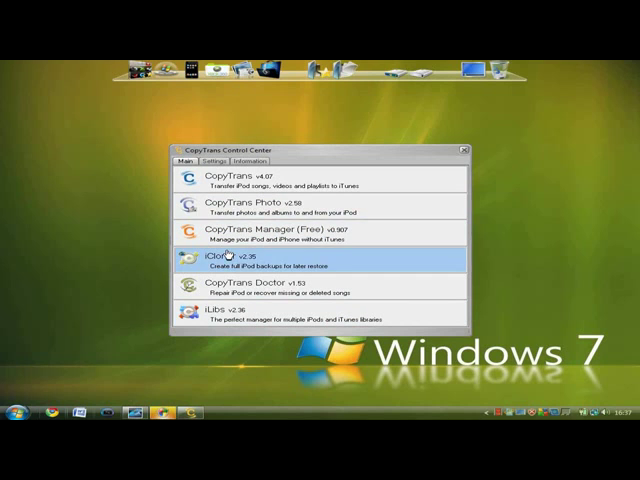
click(228, 236)
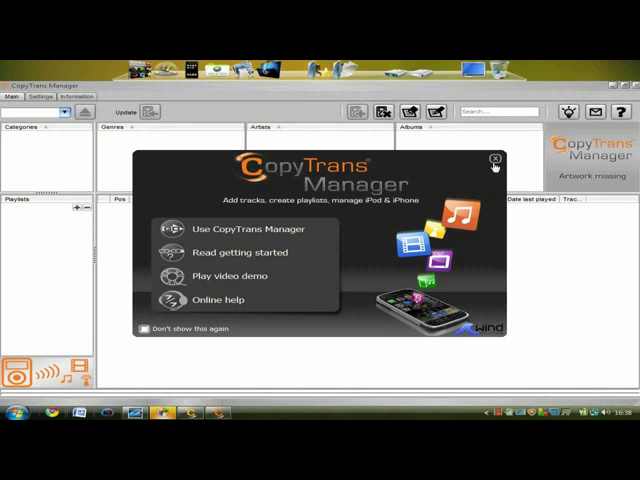
- Dismiss the welcome screen, scroll the 1004-track library, and toggle the 2-Pac artist filter
click(494, 160)
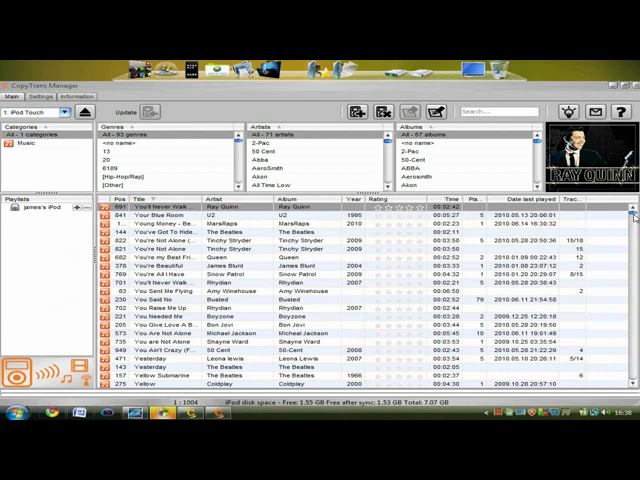
drag(633, 214, 634, 360)
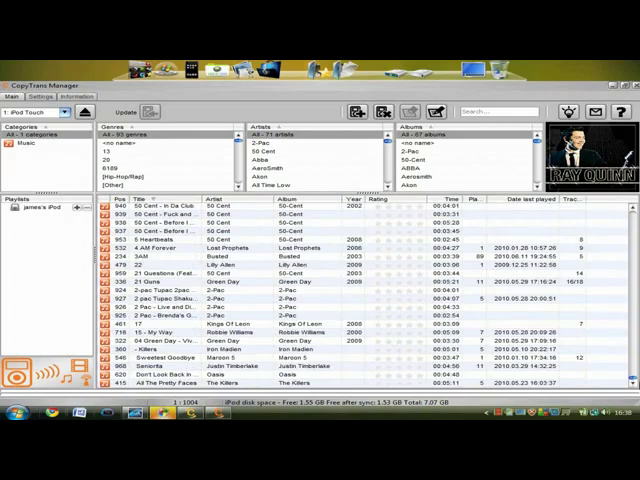
drag(634, 362, 634, 207)
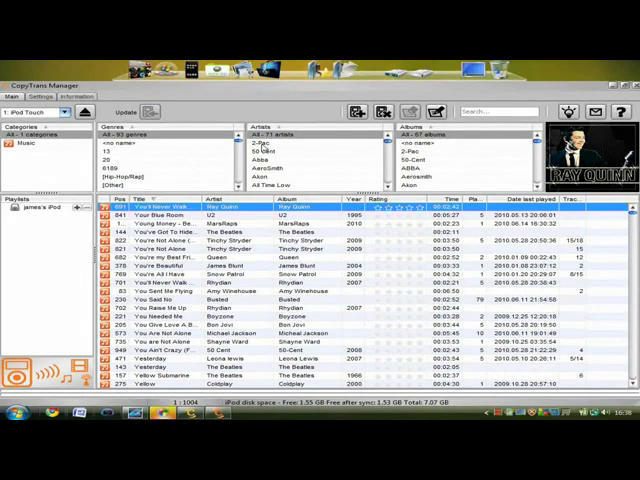
click(260, 143)
click(264, 134)
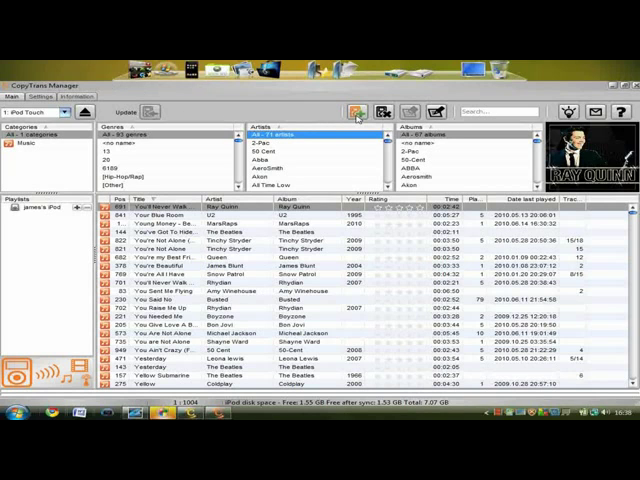
click(357, 114)
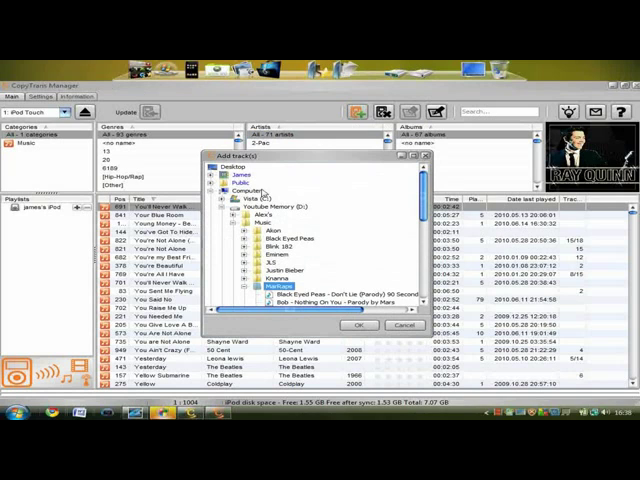
click(245, 287)
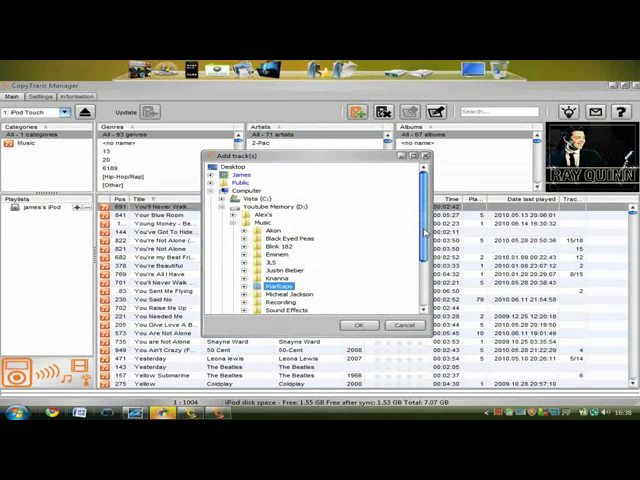
scroll(424, 232, down, 2)
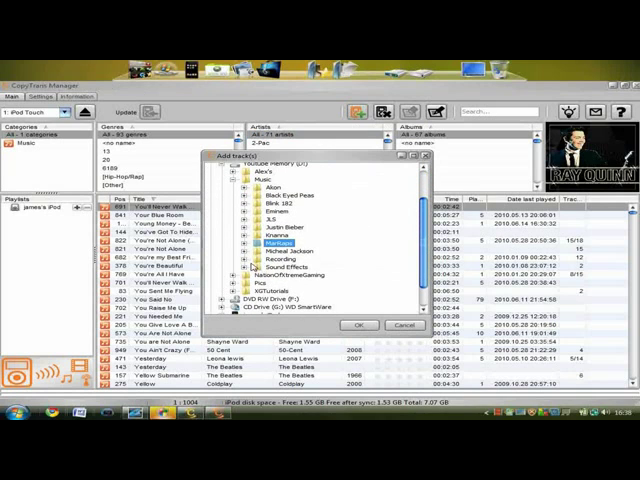
click(281, 228)
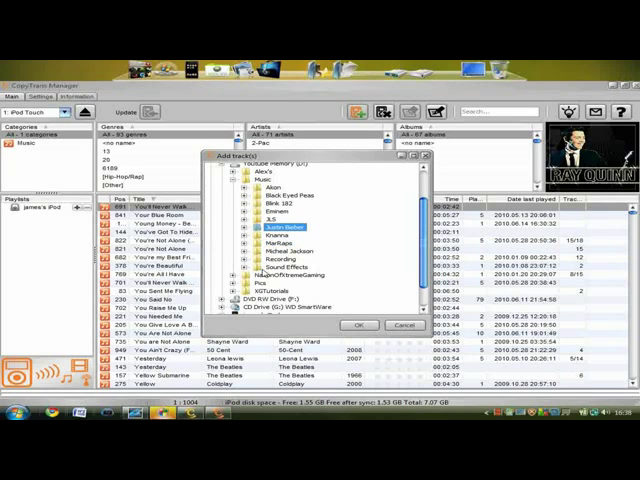
click(245, 227)
click(245, 227)
double_click(278, 228)
click(404, 325)
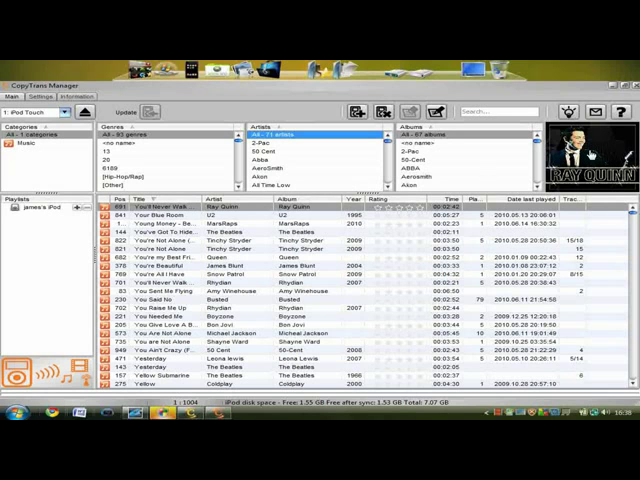
- Try the artist filter on 2-Pac and ABBA, then return to all artists
click(254, 151)
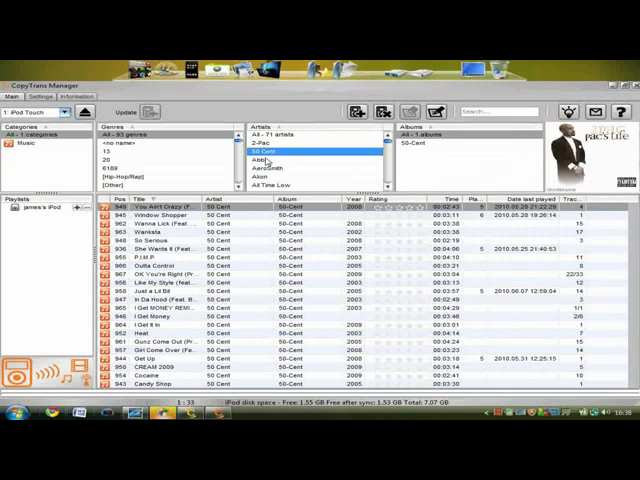
key(Up)
click(266, 160)
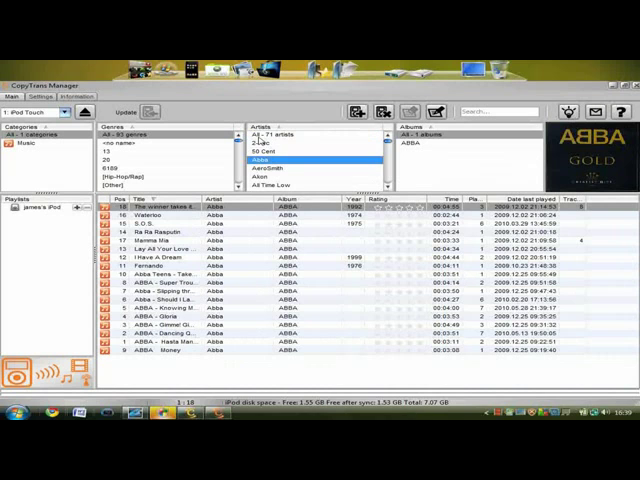
key(Home)
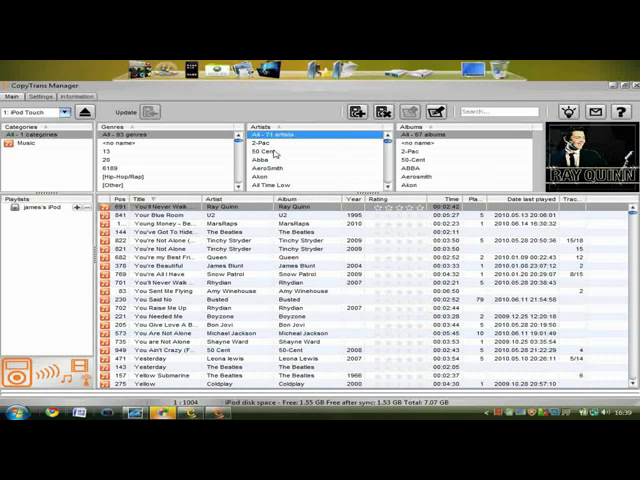
- Filter to 50 Cent and the 50-Cent album, then select Wanksta and the first track
click(270, 151)
click(418, 143)
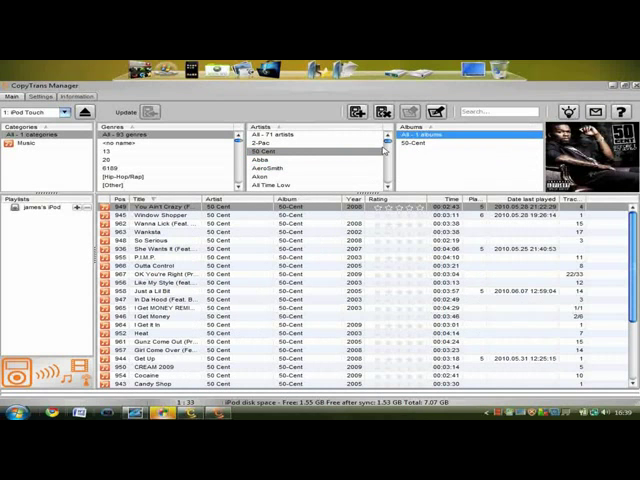
click(289, 135)
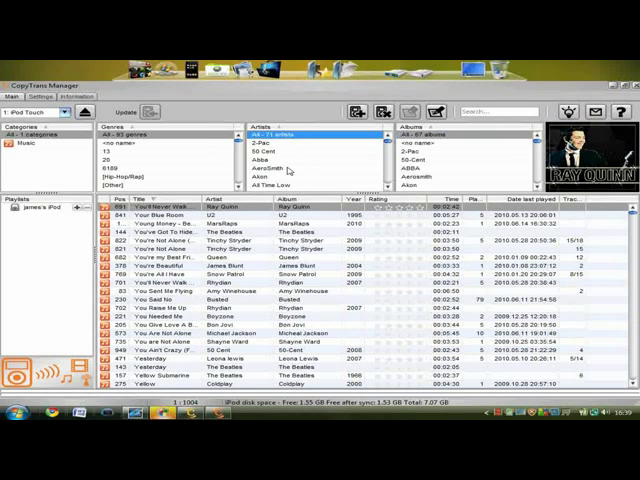
click(264, 151)
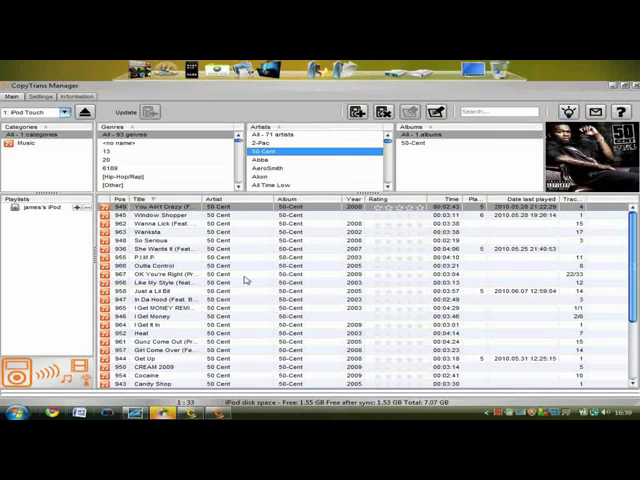
click(179, 231)
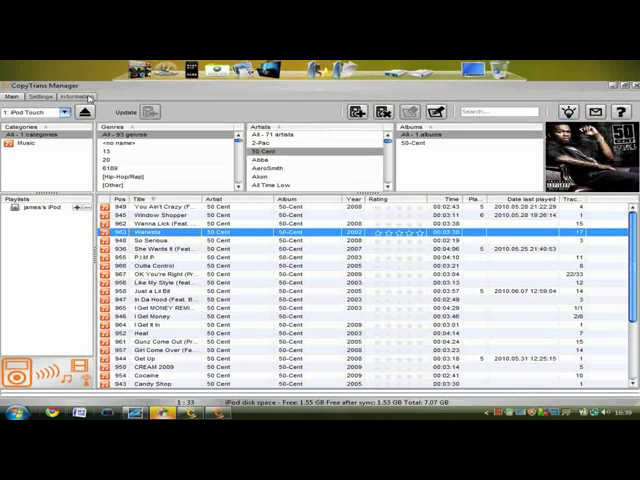
click(138, 207)
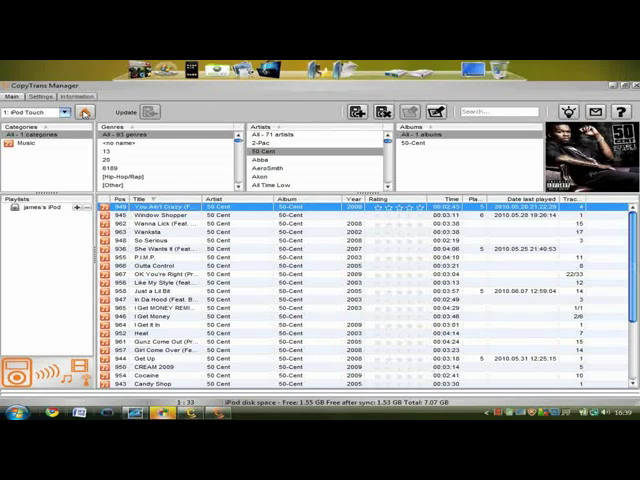
- View the Music and All categories and the Settings and Information tabs, then close CopyTrans Manager
click(28, 143)
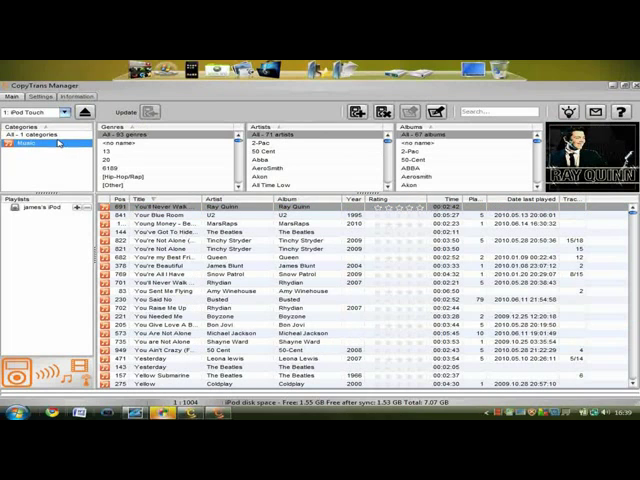
click(30, 134)
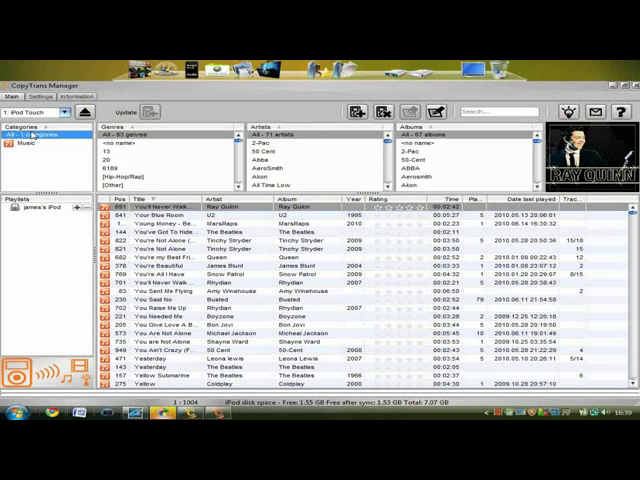
click(40, 97)
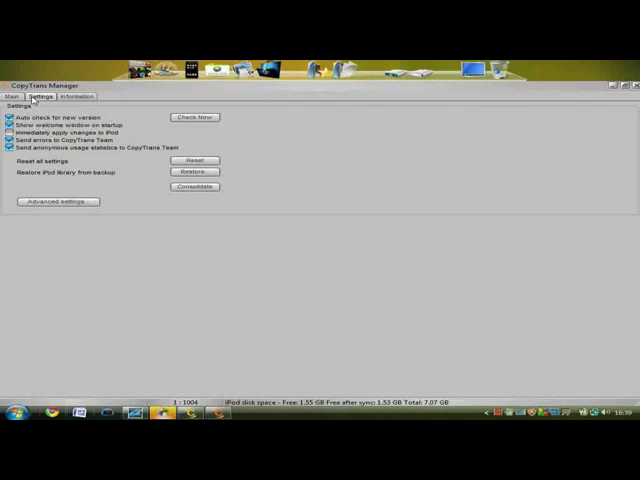
click(13, 97)
click(72, 97)
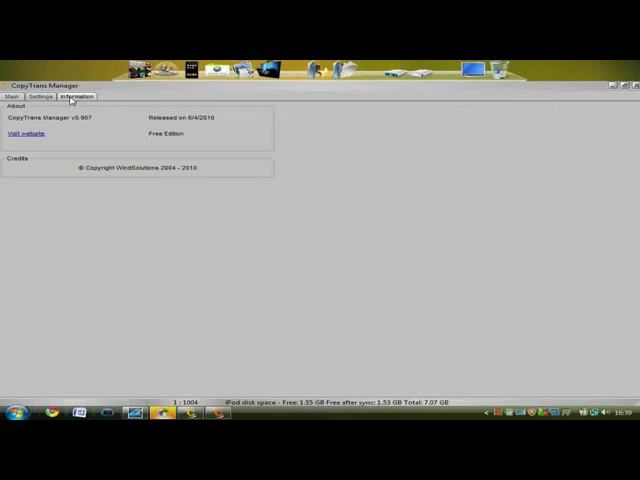
click(12, 97)
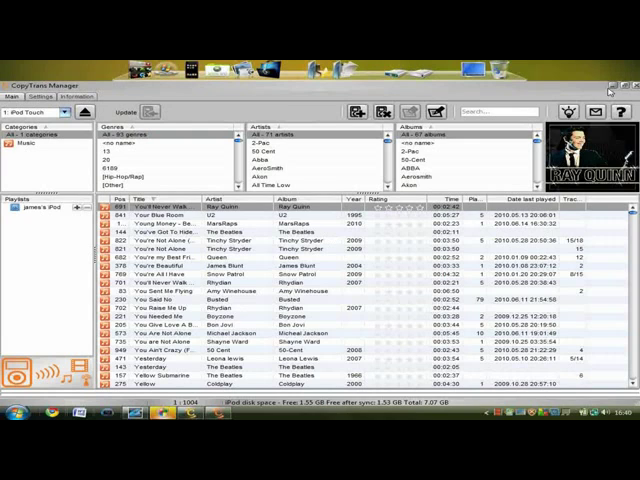
click(618, 87)
- Close Control Center, dismiss the taskbar menus, and launch Free YouTube to MP3 Converter from the dock
click(463, 149)
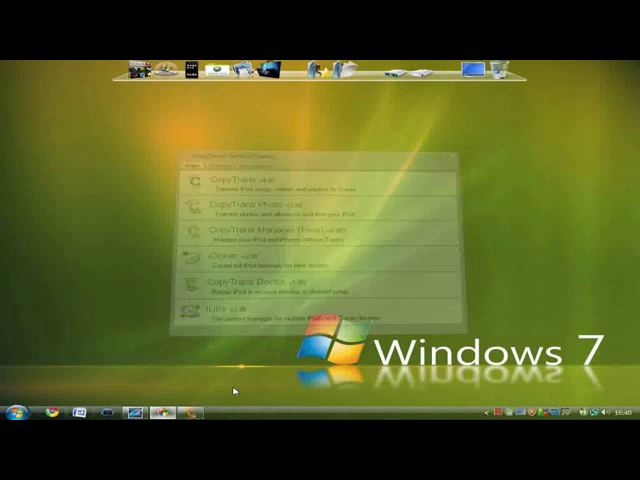
right_click(187, 414)
right_click(165, 413)
right_click(165, 413)
click(193, 361)
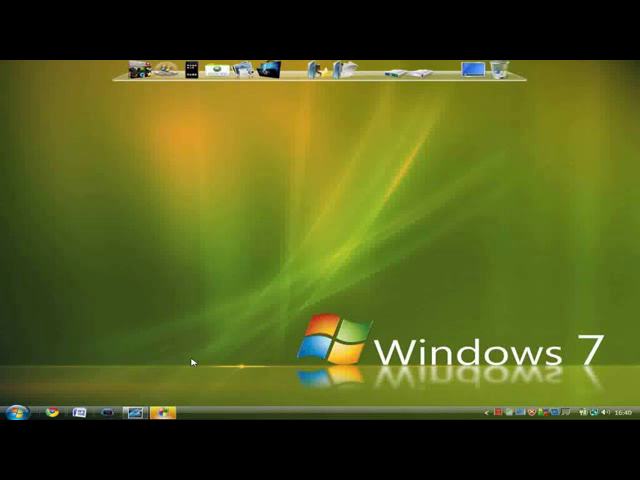
click(135, 70)
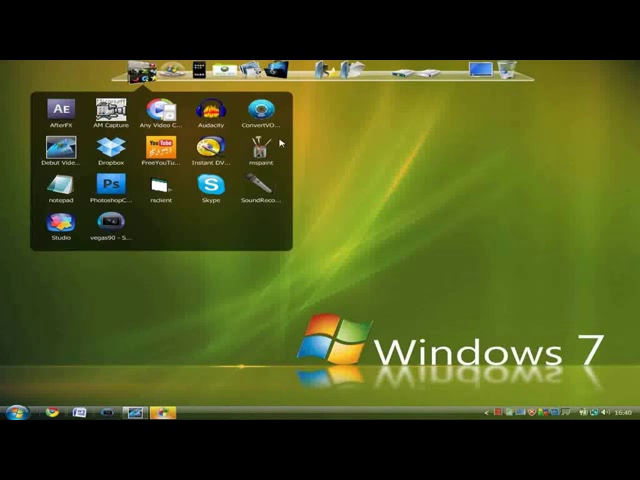
click(168, 152)
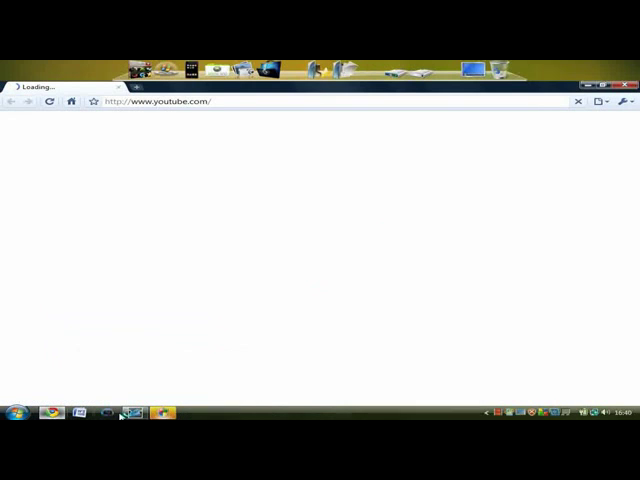
- Delete 'MarRaps' from the output folder, leaving D:\Music\, and open the MarsRaps 'Baby Boy' video
click(122, 414)
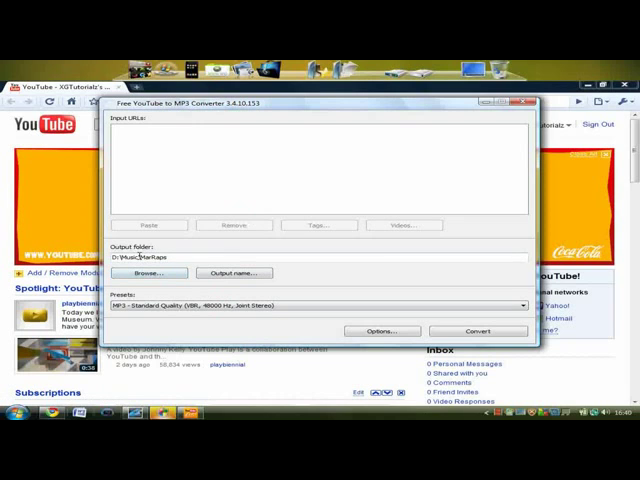
drag(139, 257, 197, 257)
key(BackSpace)
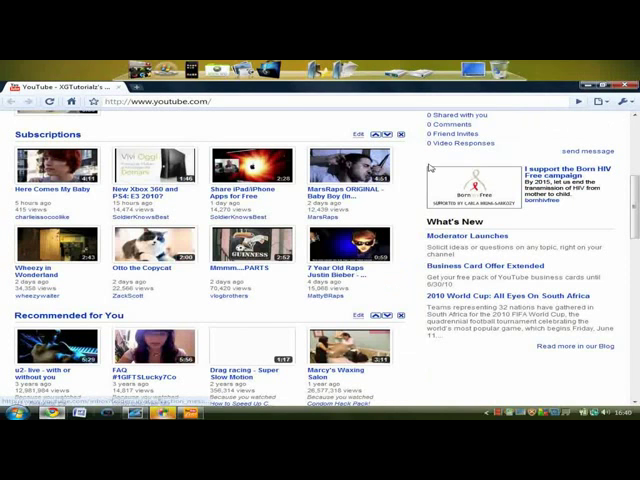
click(205, 232)
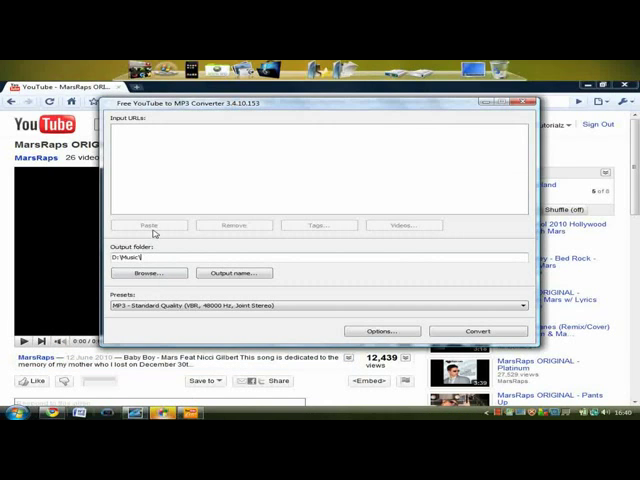
- Copy the MarsRaps video's web address from Chrome's address bar
click(170, 90)
right_click(168, 99)
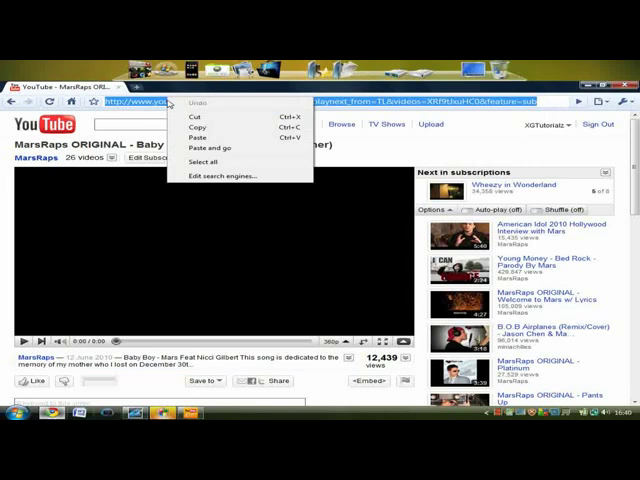
click(196, 128)
click(164, 412)
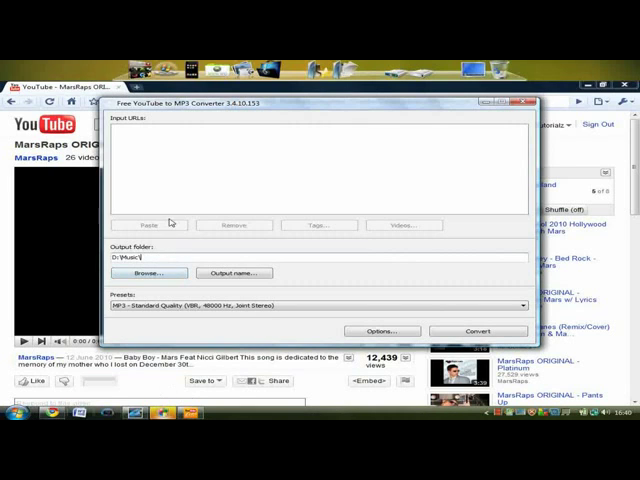
- Set the converter's output folder to C:\Users\james thomas\Desktop
click(208, 273)
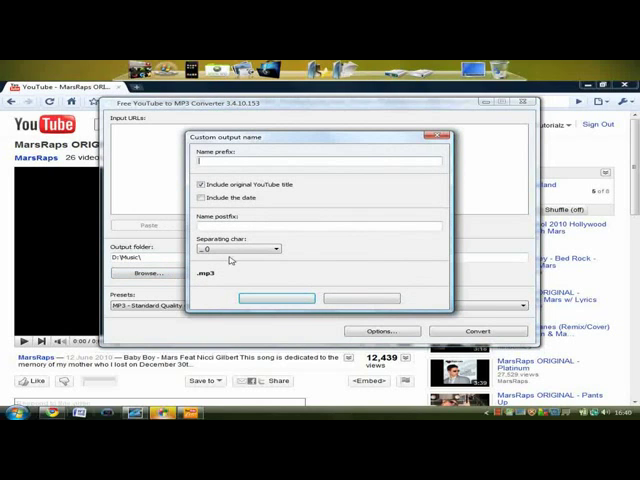
click(375, 300)
click(162, 274)
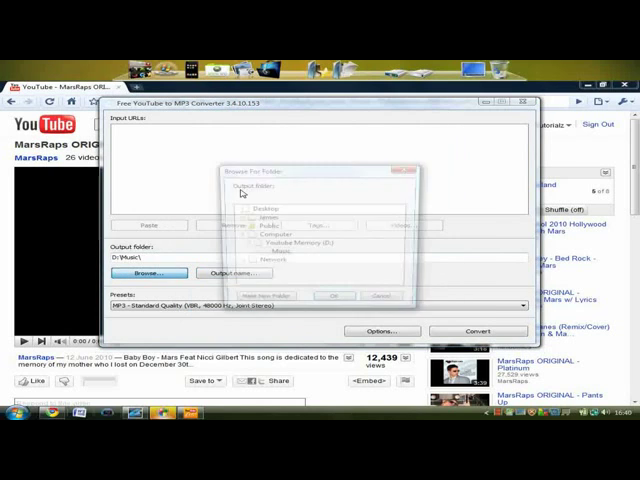
click(263, 208)
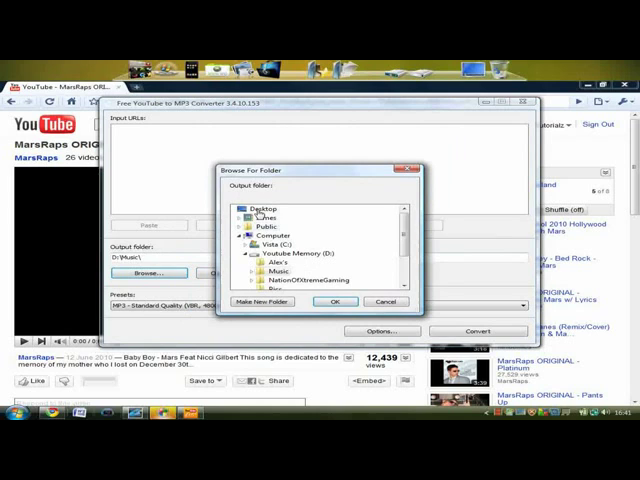
click(334, 301)
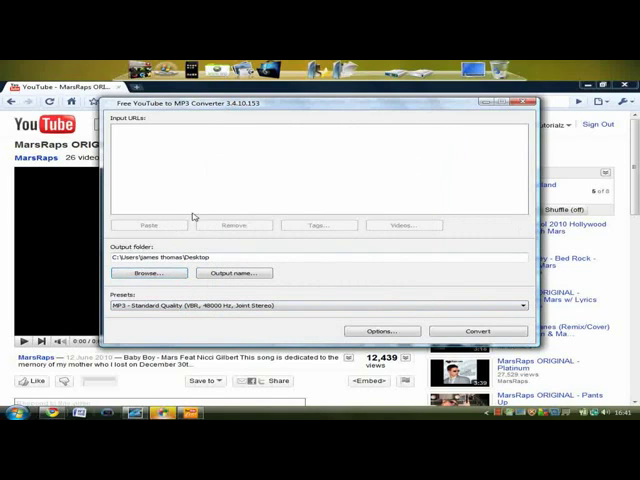
- Copy the MarsRaps video's address from Chrome again
click(200, 96)
right_click(205, 100)
click(205, 130)
click(166, 104)
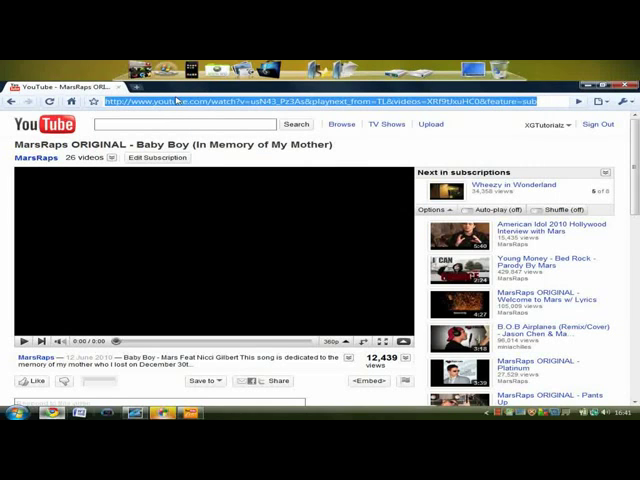
click(186, 356)
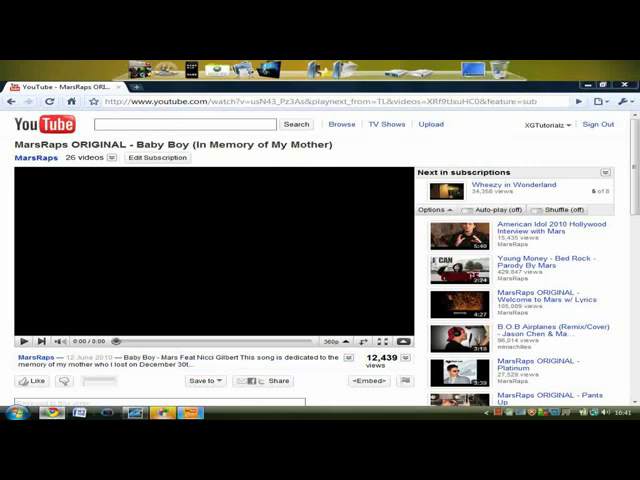
- Leave the MP3 Standard Quality preset unchanged and close the converter
click(190, 412)
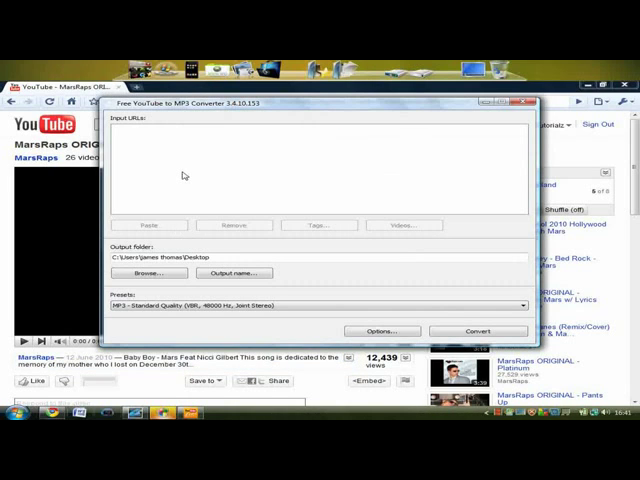
click(224, 306)
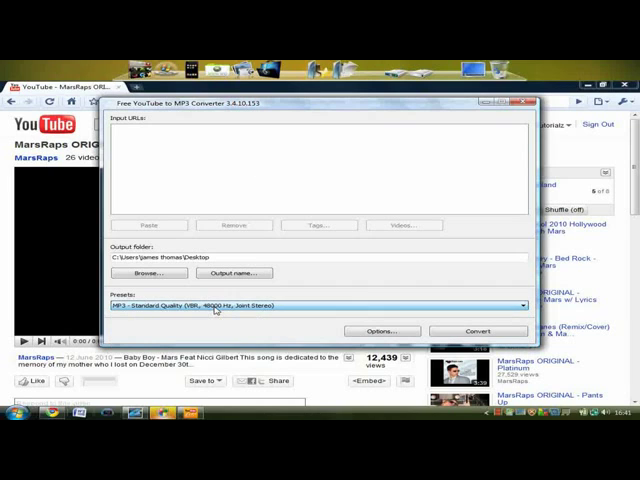
click(157, 240)
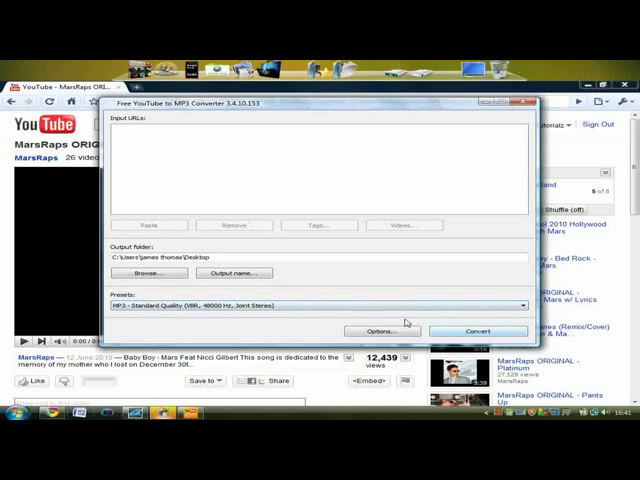
click(518, 104)
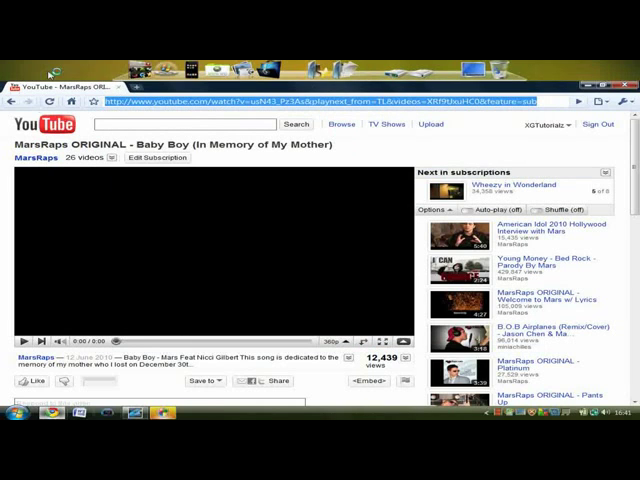
- Go to the YouTube home page, then close Chrome and dismiss the Free Studio message
click(60, 135)
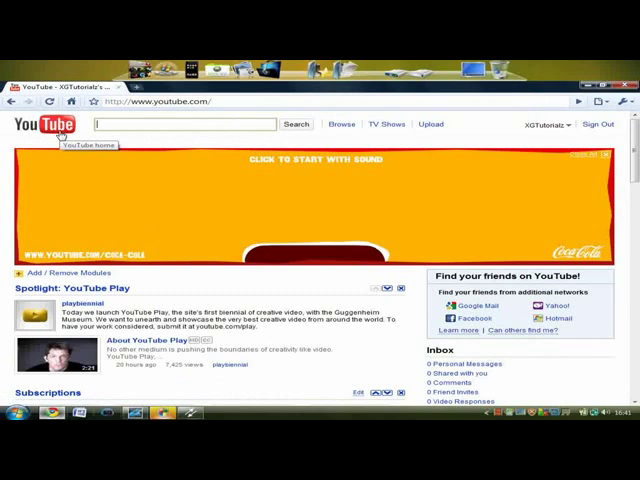
scroll(61, 136, down, 1)
scroll(386, 149, down, 5)
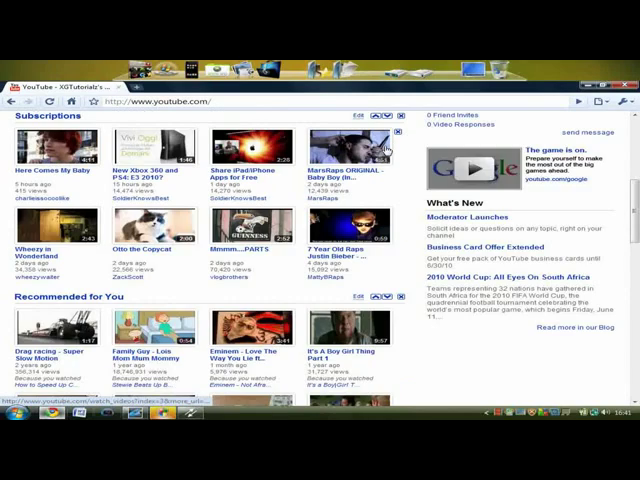
scroll(386, 149, up, 5)
scroll(386, 149, down, 5)
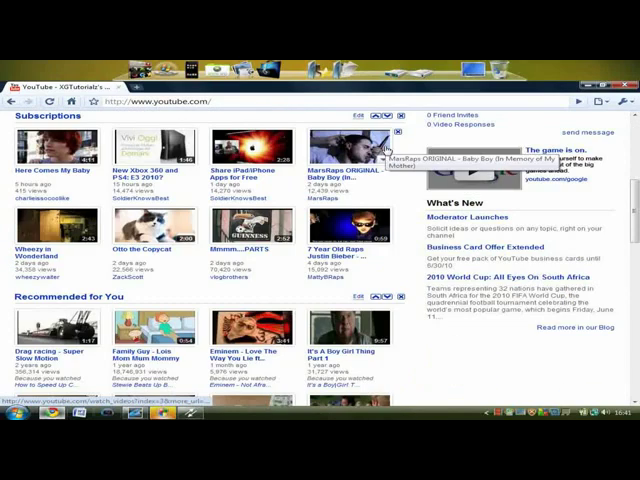
scroll(386, 149, up, 5)
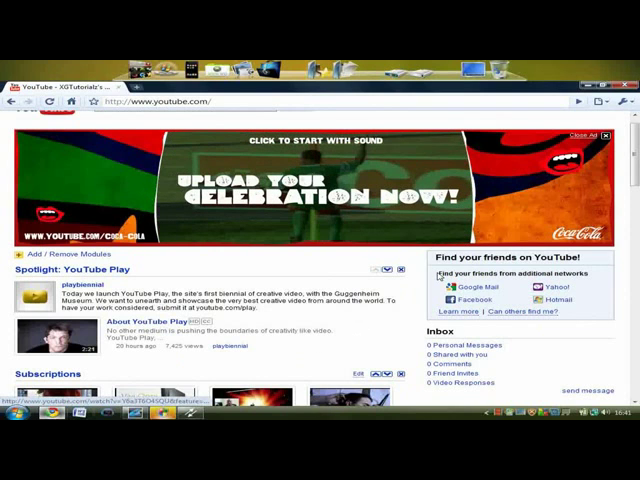
click(621, 87)
click(449, 165)
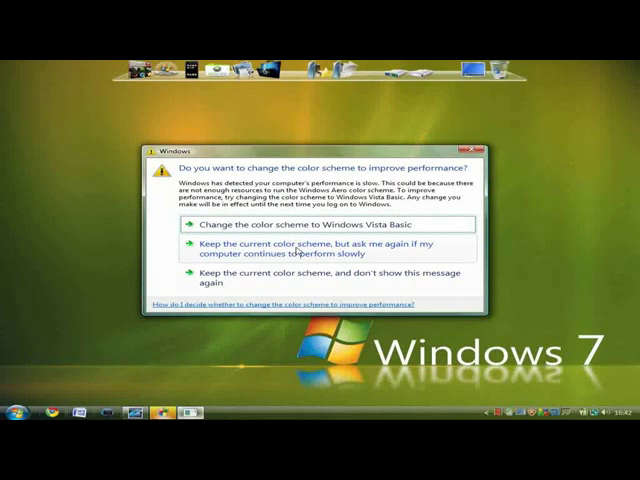
- Choose 'Keep the current color scheme, and don't show this message again' in the Windows prompt
click(288, 283)
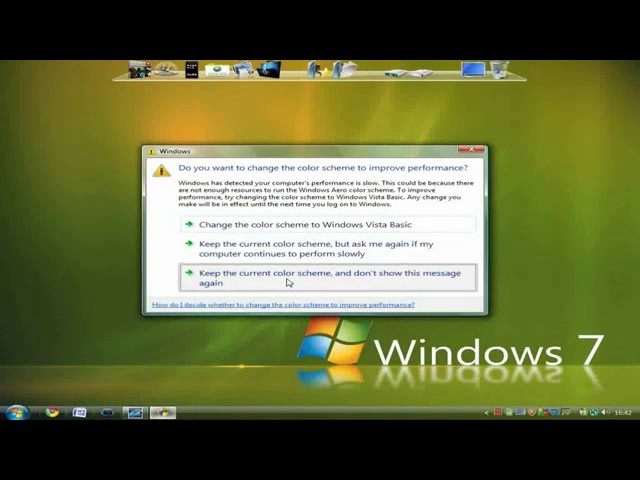